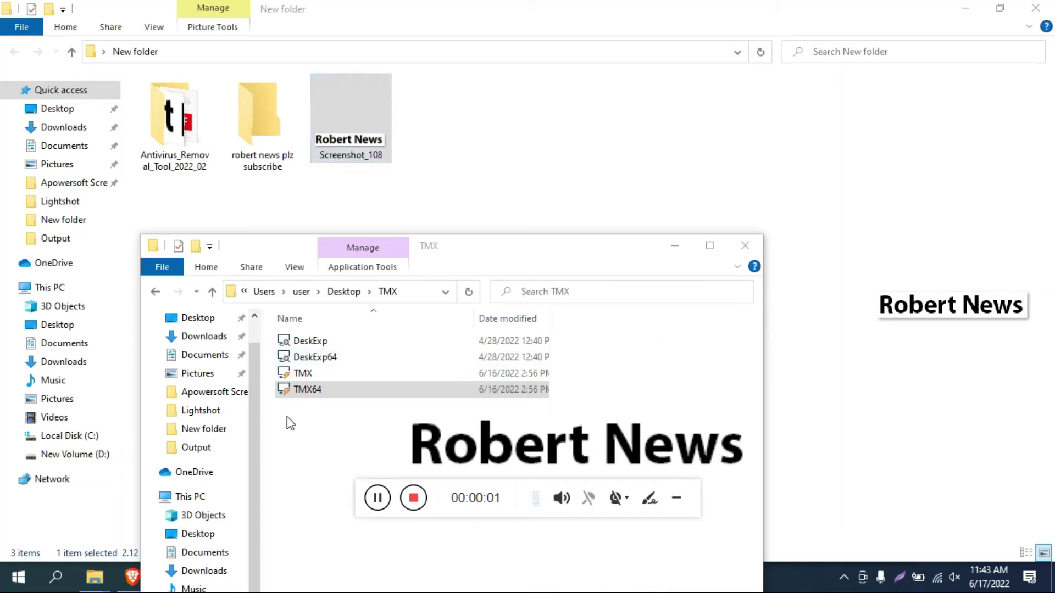
Step: Launch TMX64, the 64-bit Task Manager DeLuxe, from the TMX folder
{"action": "left_click", "coordinate": [310, 396]}
{"action": "double_click", "coordinate": [310, 394]}
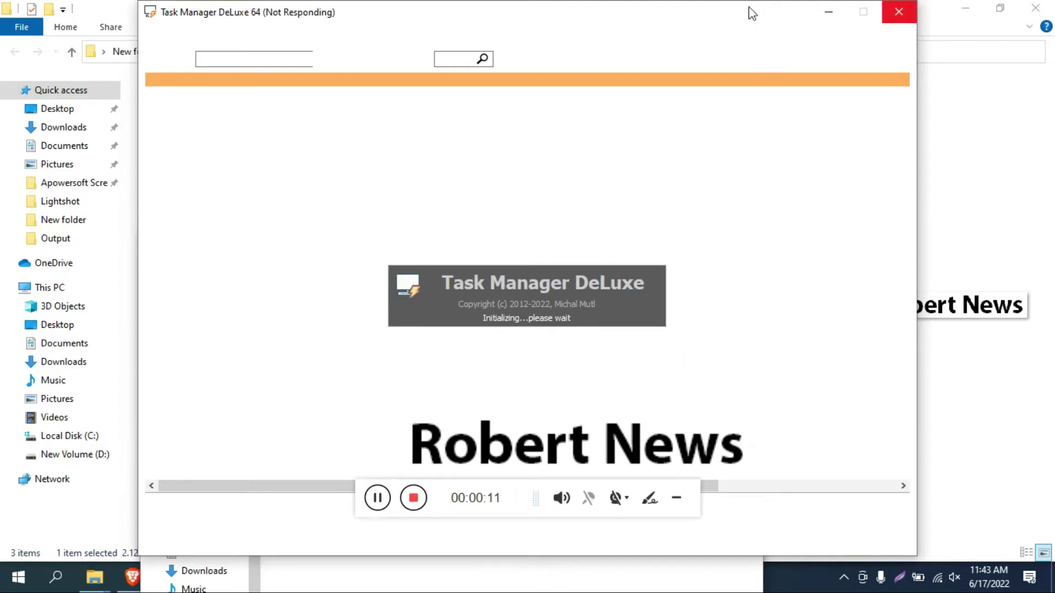
Step: Reposition the window, collapse SensorDBSynch.exe and iTopVPN.exe, and select iTopVPN.exe (PID 7140)
{"action": "left_click_drag", "start_coordinate": [751, 13], "coordinate": [699, 6]}
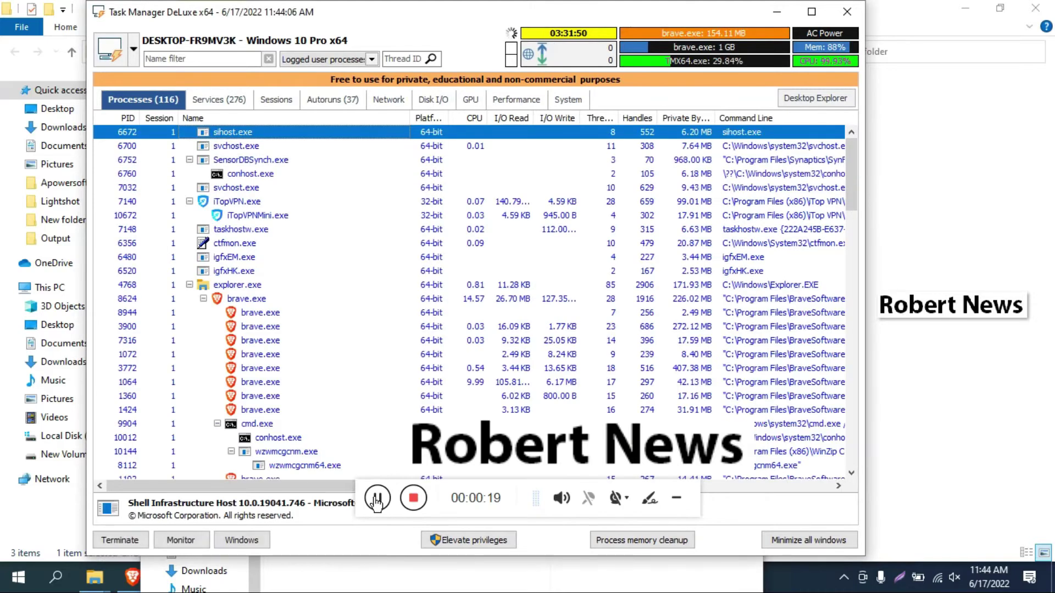
{"action": "left_click", "coordinate": [188, 160]}
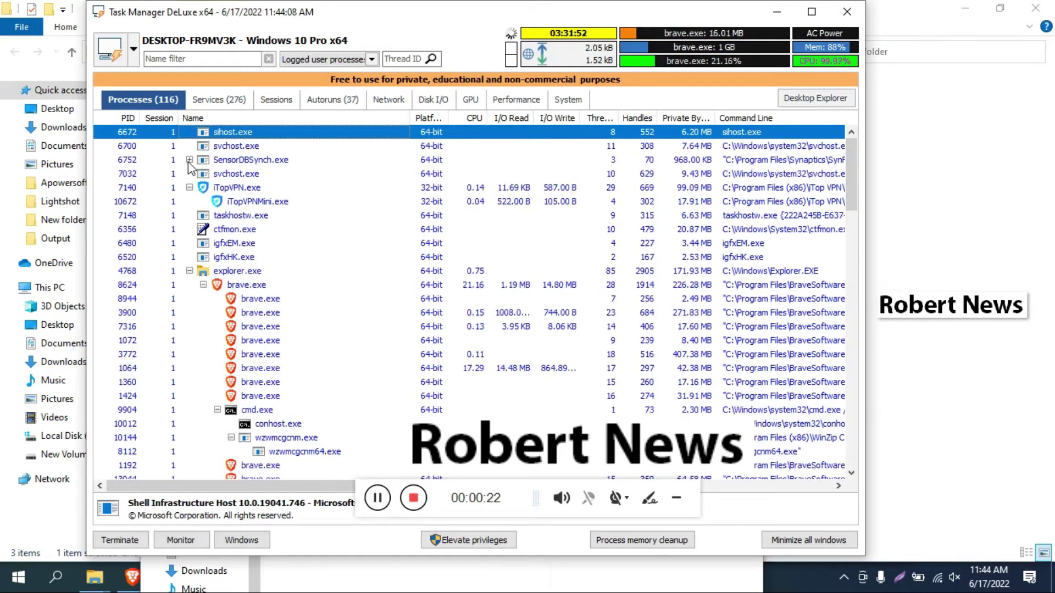
{"action": "left_click", "coordinate": [189, 189]}
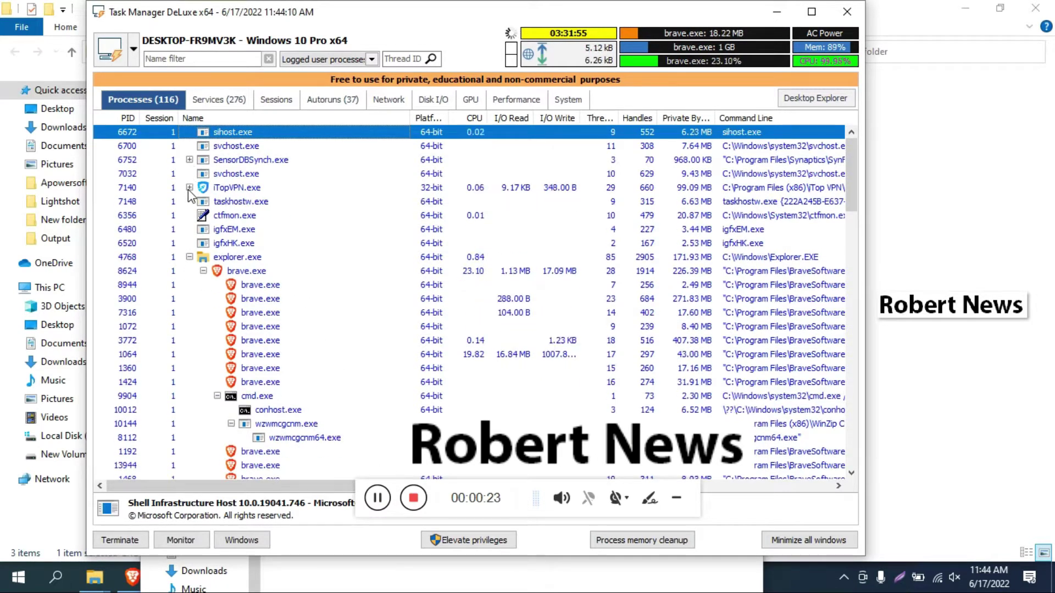
{"action": "left_click", "coordinate": [223, 189]}
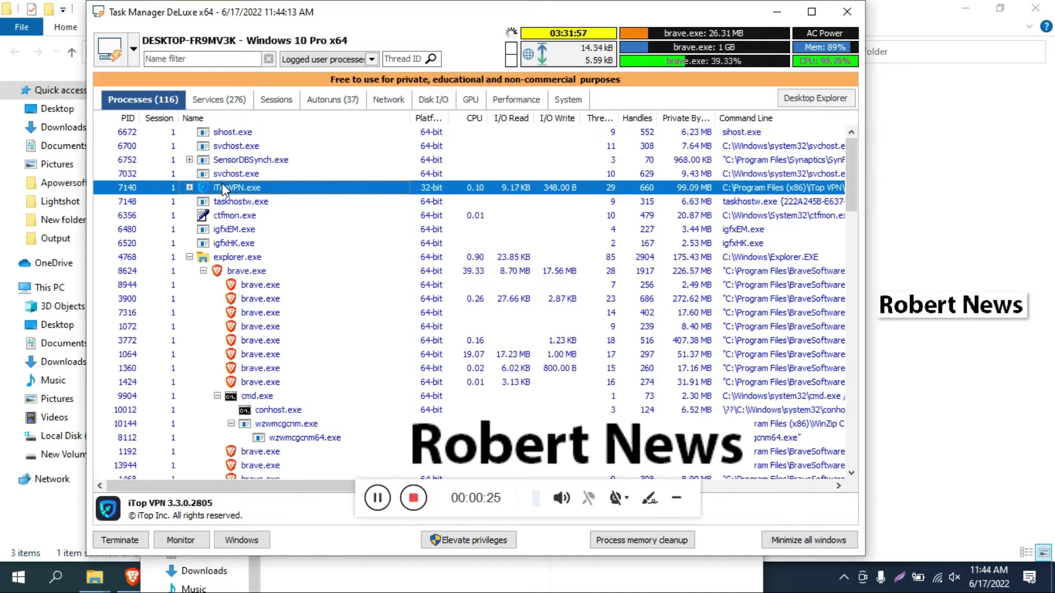
{"action": "left_click", "coordinate": [531, 493]}
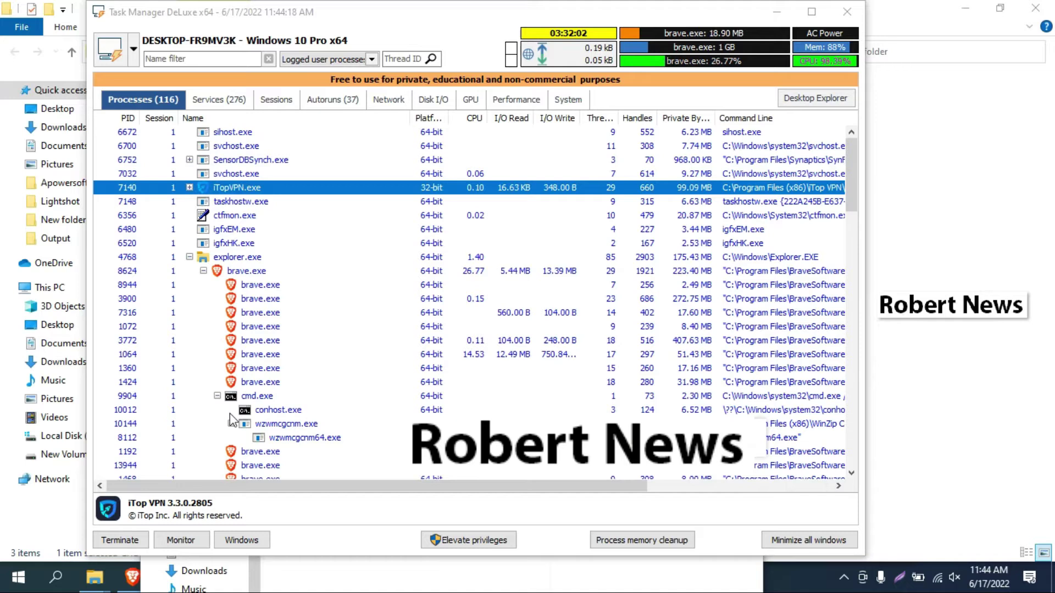
Step: Terminate iTopVPN.exe with Aggressive kill enabled
{"action": "left_click", "coordinate": [130, 544]}
{"action": "left_click", "coordinate": [428, 291]}
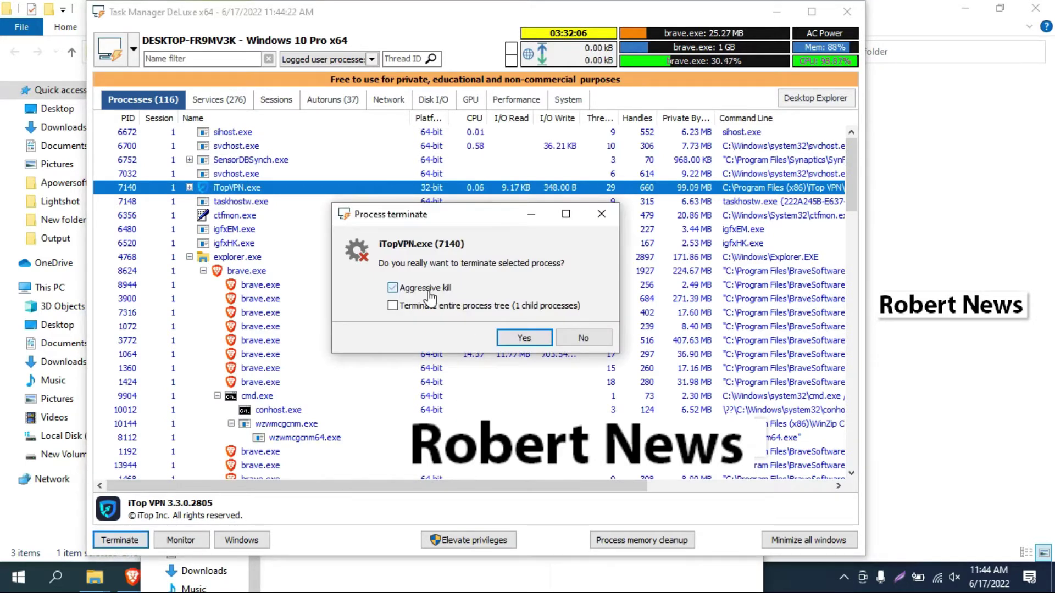
{"action": "left_click", "coordinate": [521, 334]}
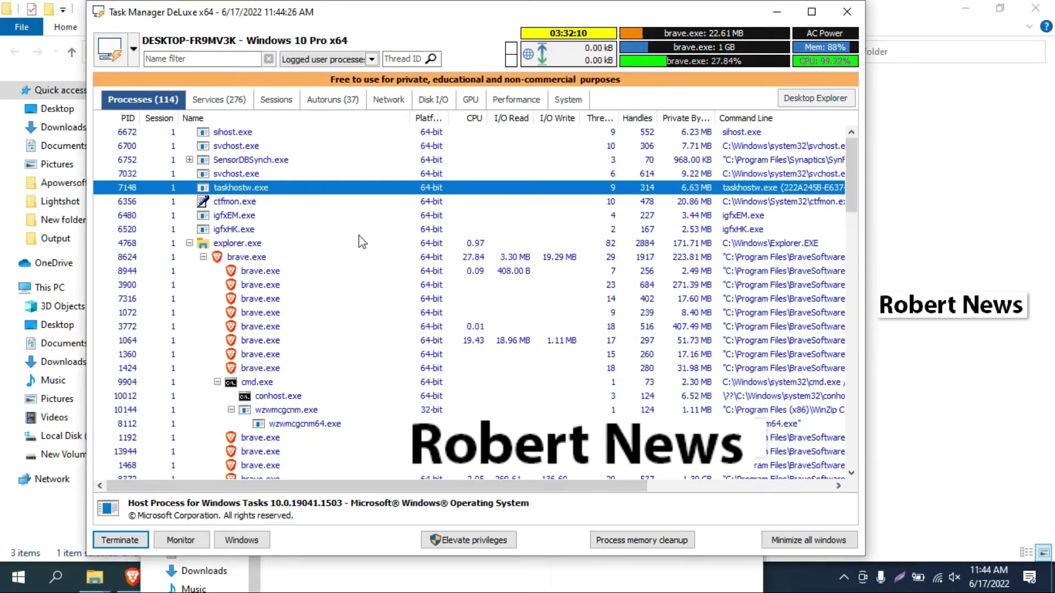
Step: Collapse explorer.exe and firefox.exe, then terminate Telegram.exe
{"action": "left_click", "coordinate": [189, 244]}
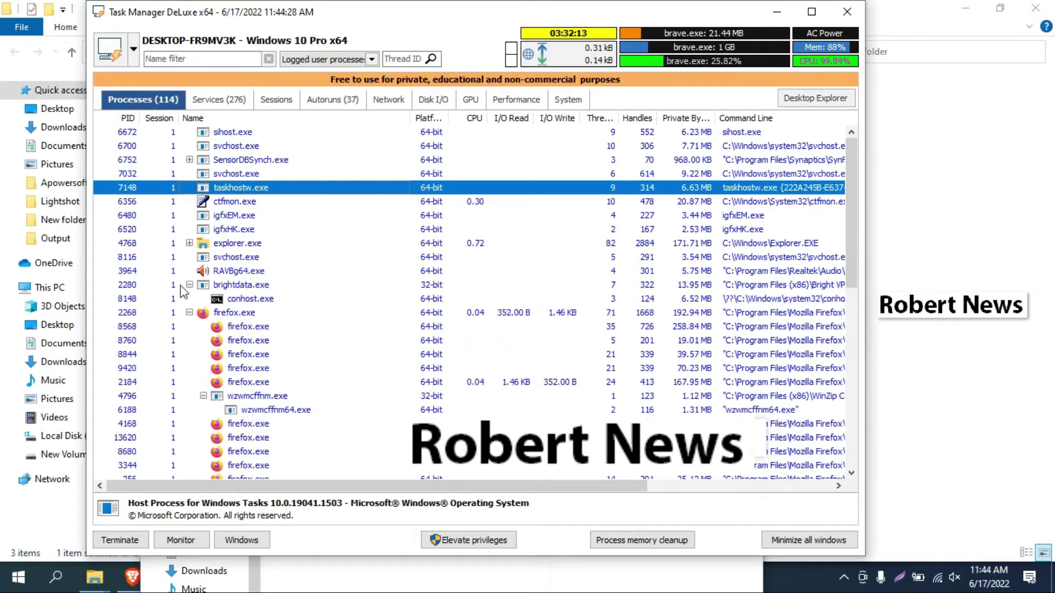
{"action": "left_click", "coordinate": [189, 299]}
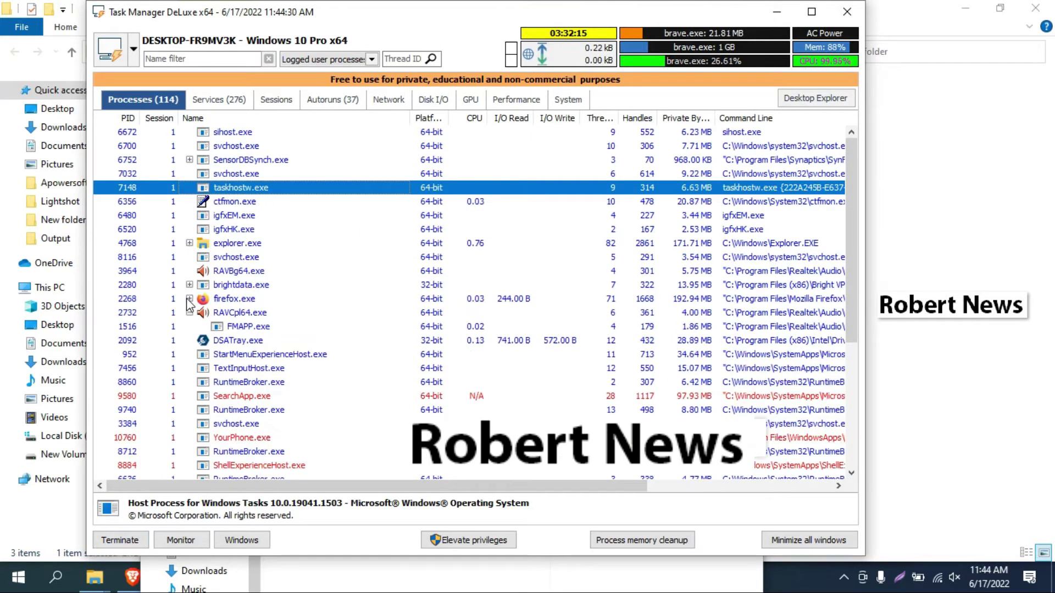
{"action": "scroll", "coordinate": [252, 303], "scroll_direction": "down", "scroll_amount": 5}
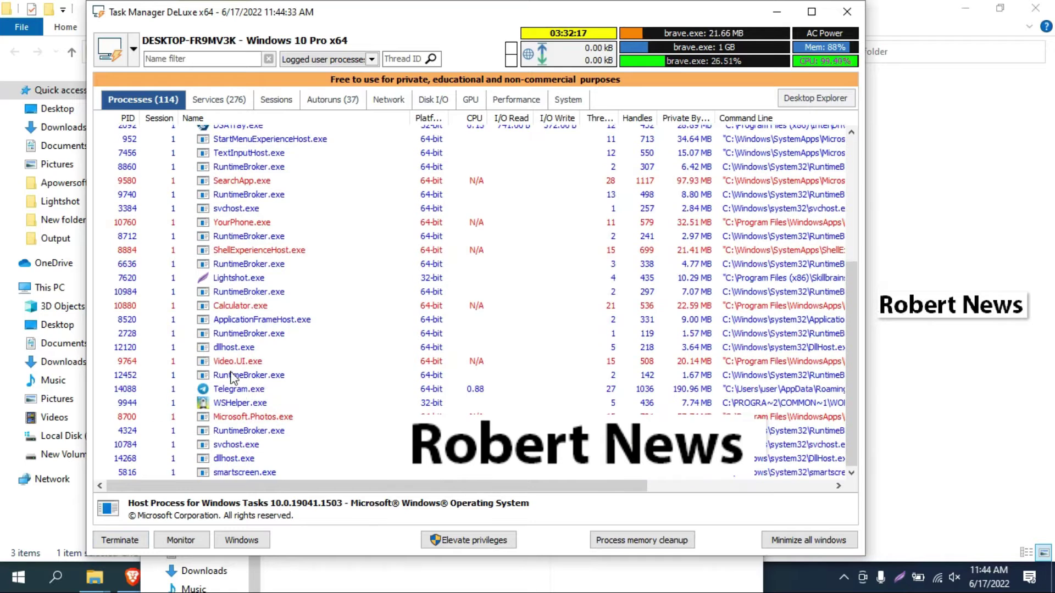
{"action": "left_click", "coordinate": [238, 389]}
{"action": "left_click", "coordinate": [132, 544]}
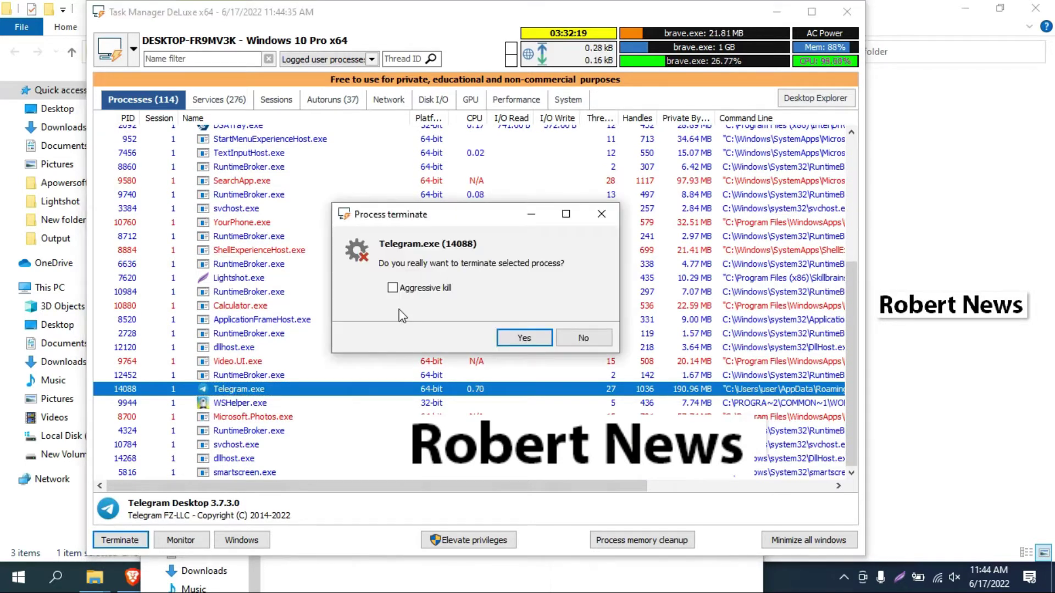
{"action": "left_click", "coordinate": [522, 337]}
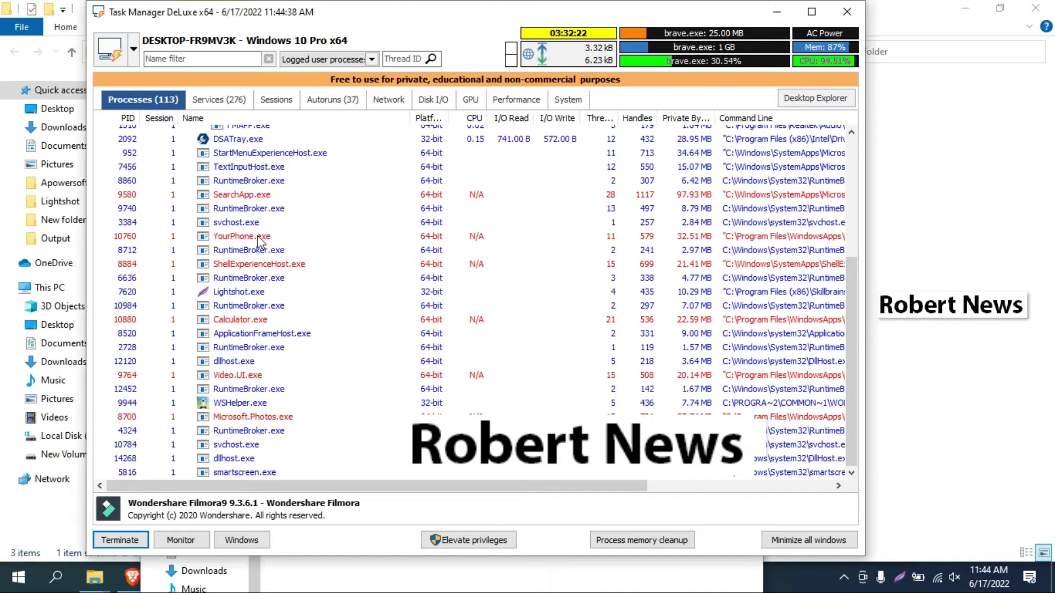
{"action": "scroll", "coordinate": [259, 240], "scroll_direction": "up", "scroll_amount": 2}
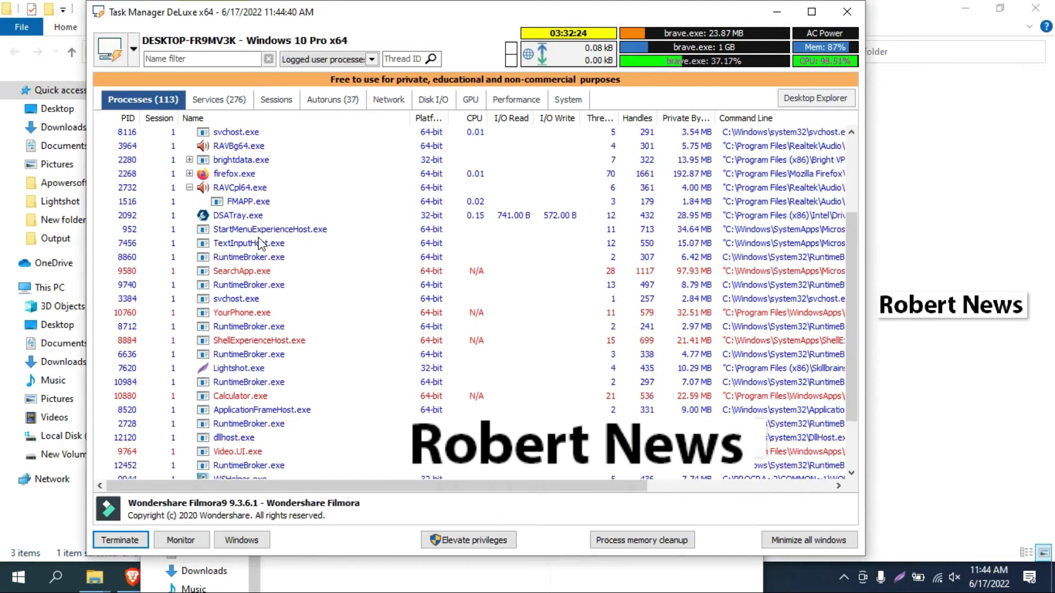
{"action": "scroll", "coordinate": [258, 240], "scroll_direction": "down", "scroll_amount": 2}
Step: Monitor Calculator.exe (PID 10880), view its version info and handles, close the monitor and maximize the window
{"action": "left_click", "coordinate": [251, 321]}
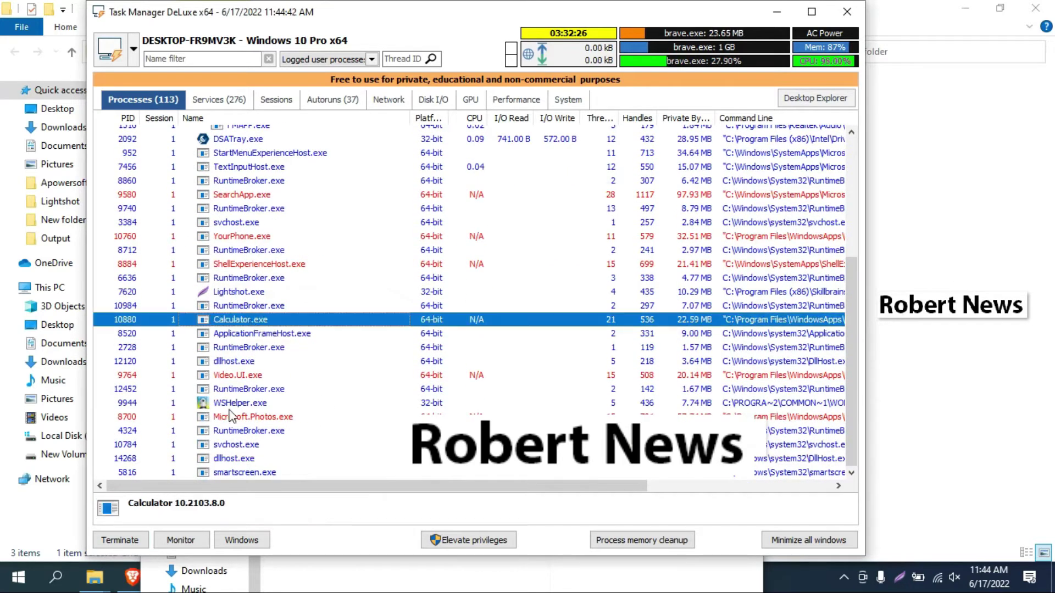
{"action": "left_click", "coordinate": [181, 541]}
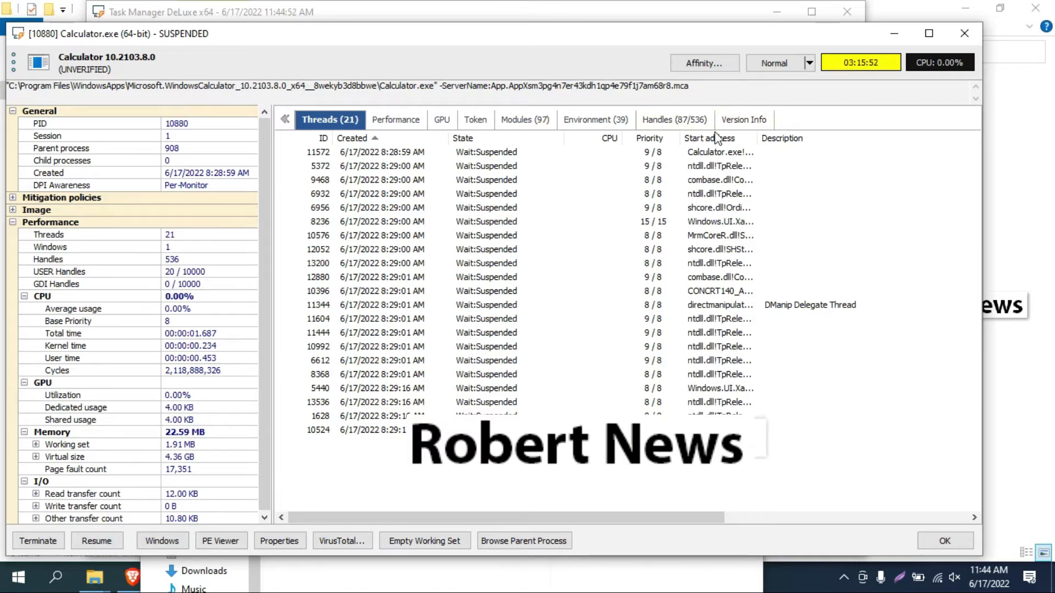
{"action": "left_click", "coordinate": [729, 122]}
{"action": "left_click", "coordinate": [684, 124]}
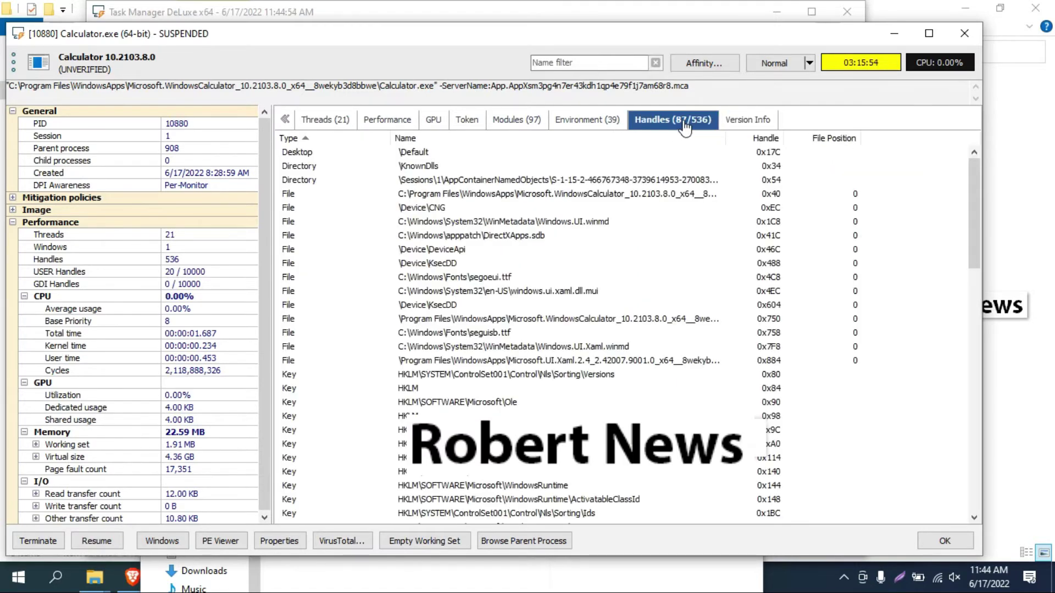
{"action": "left_click", "coordinate": [964, 33]}
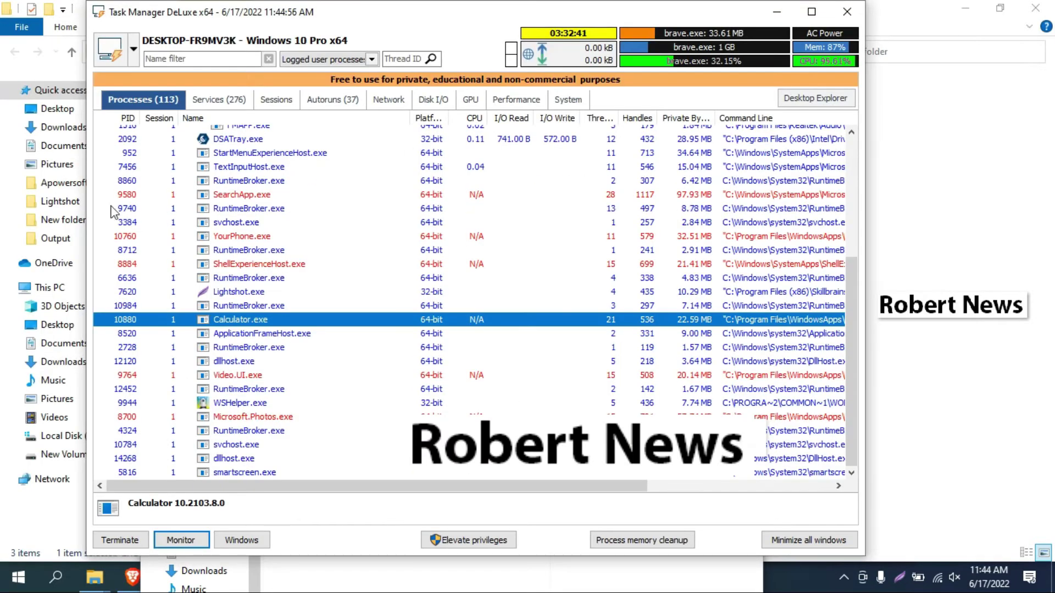
{"action": "left_click", "coordinate": [811, 12]}
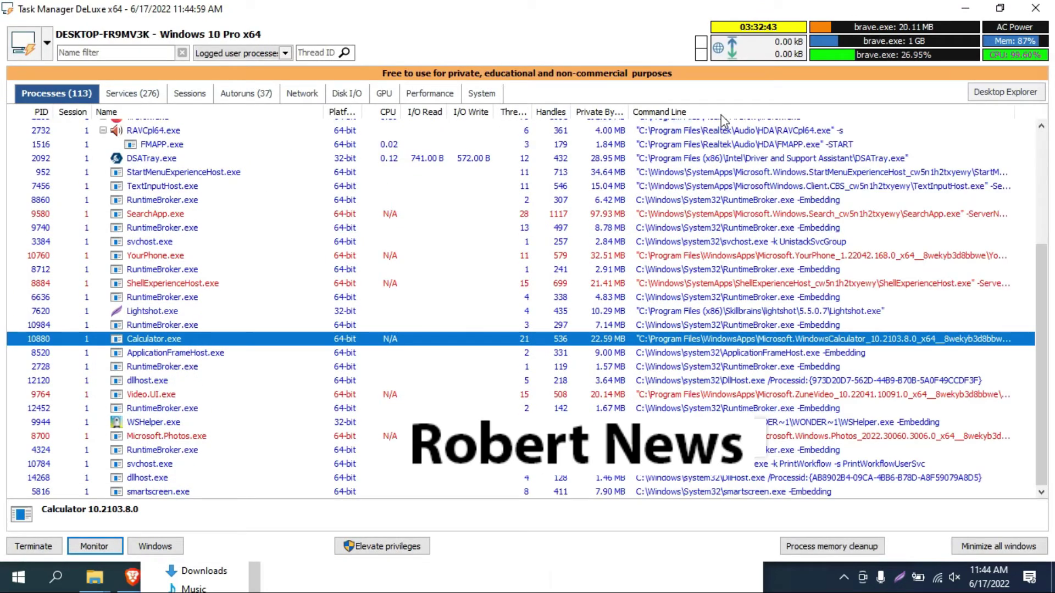
Step: Try to stop AdobeUpdateService from Services (access denied), then show the Sessions list
{"action": "left_click", "coordinate": [139, 83]}
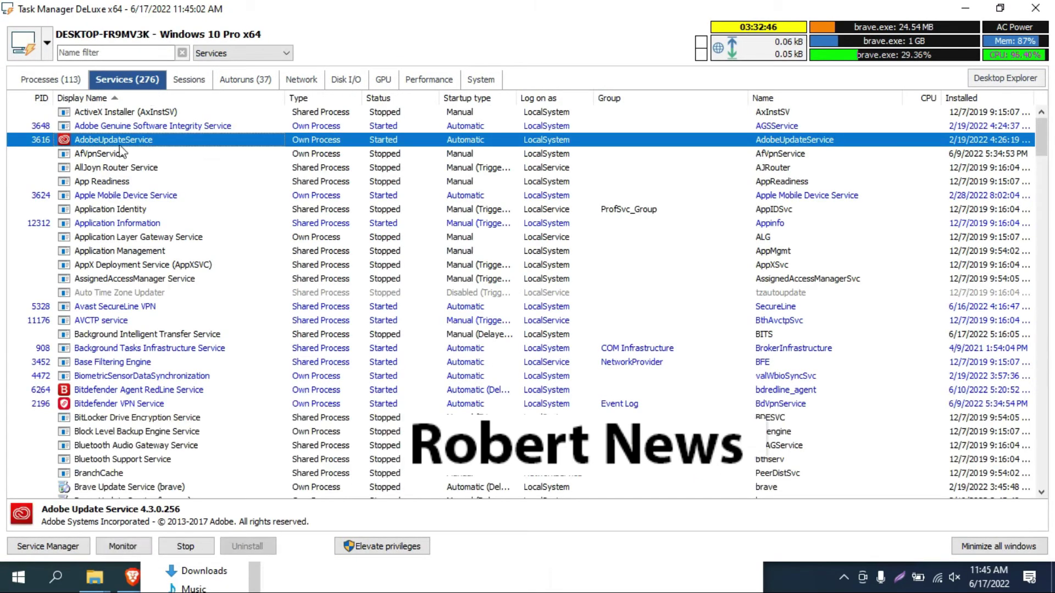
{"action": "right_click", "coordinate": [120, 148]}
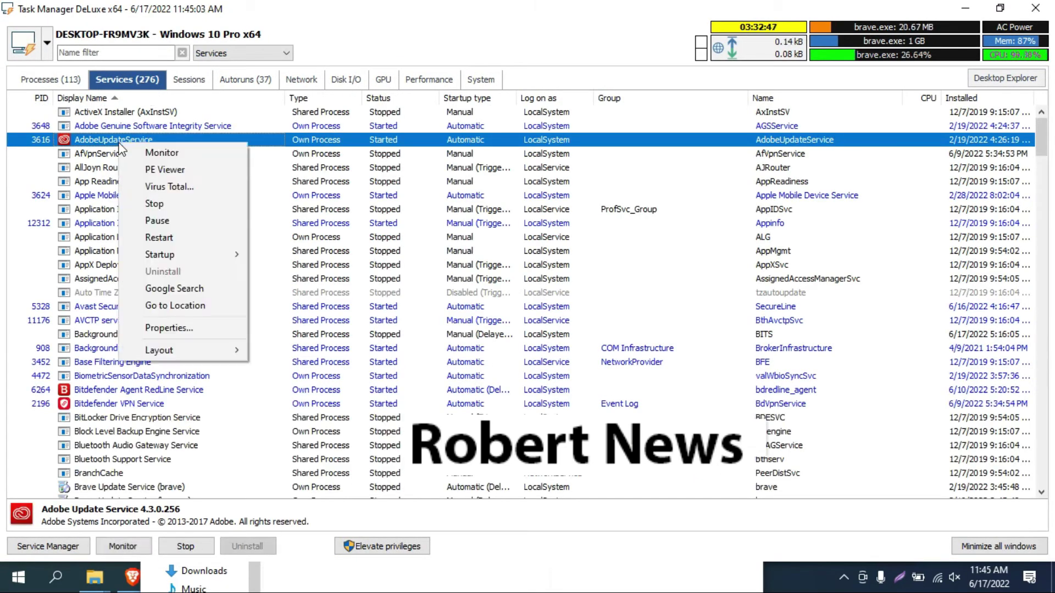
{"action": "left_click", "coordinate": [178, 211]}
{"action": "left_click", "coordinate": [477, 311]}
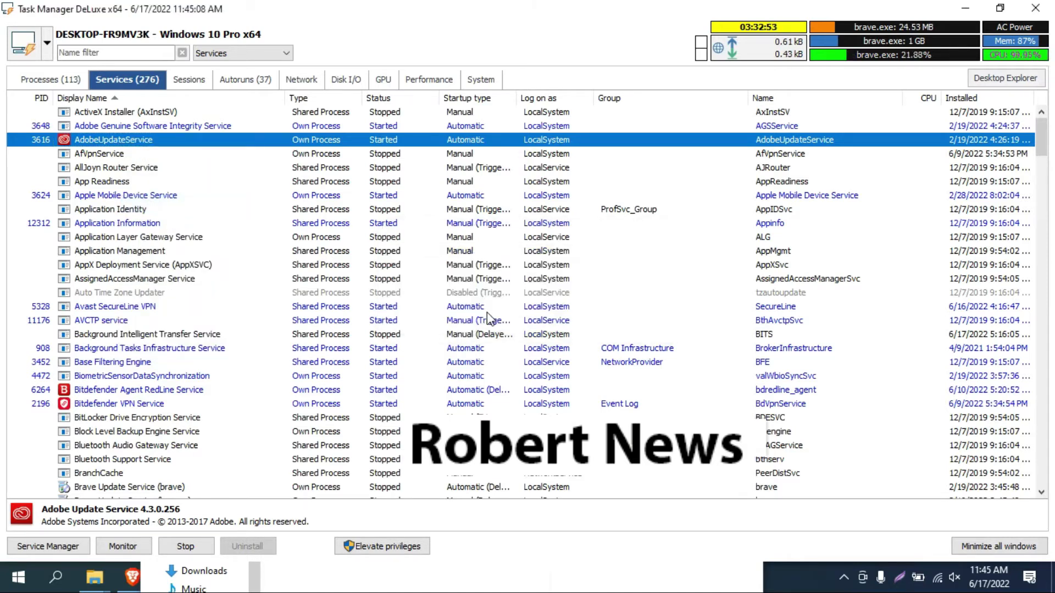
{"action": "left_click", "coordinate": [511, 317]}
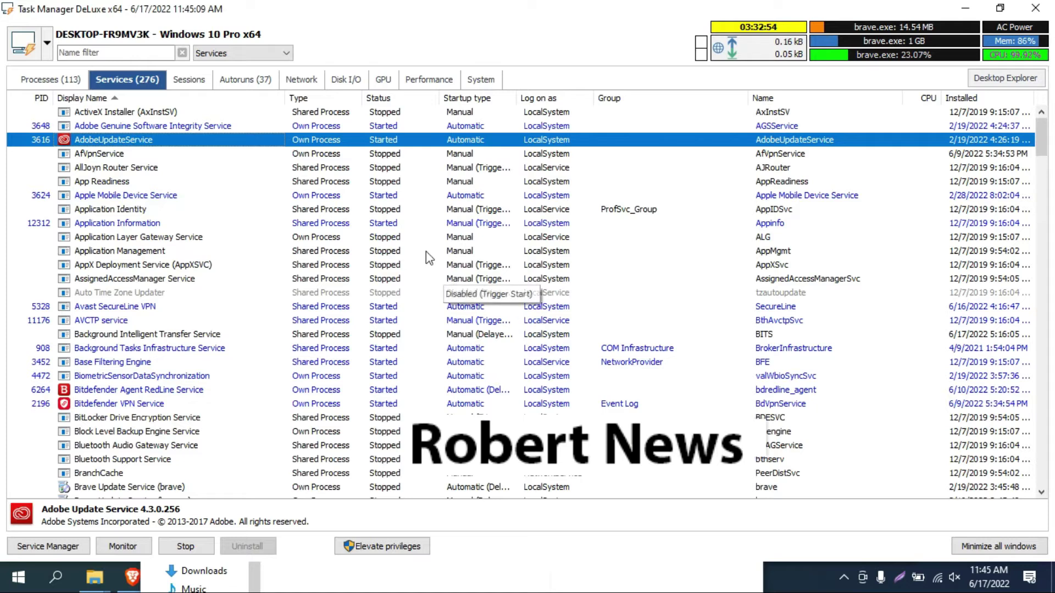
{"action": "left_click", "coordinate": [189, 82]}
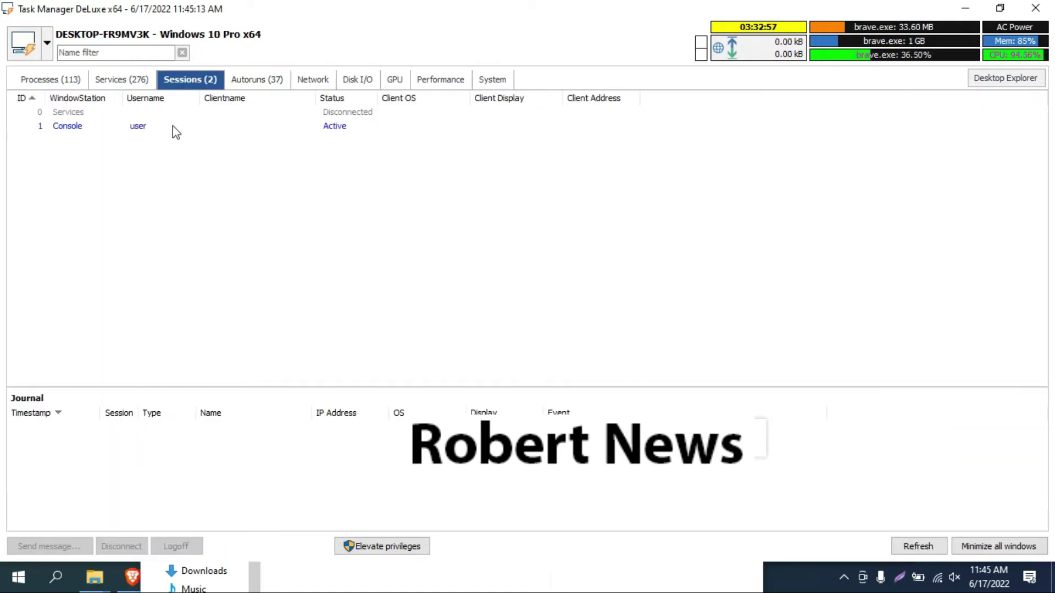
Step: Select the Console session, browse the Autoruns entries, then show the Network interfaces
{"action": "left_click", "coordinate": [82, 129]}
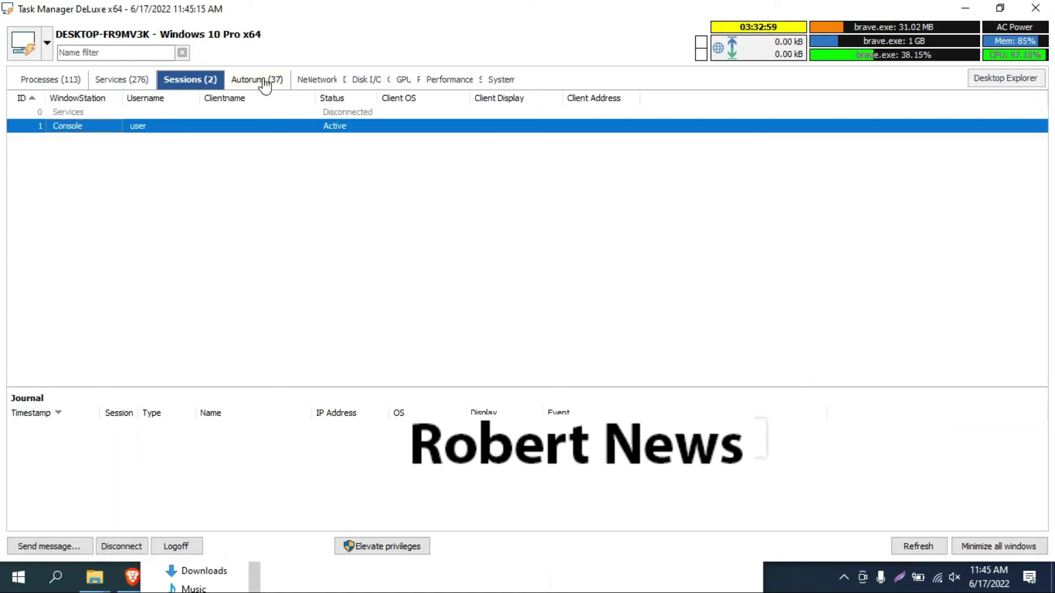
{"action": "left_click", "coordinate": [262, 82]}
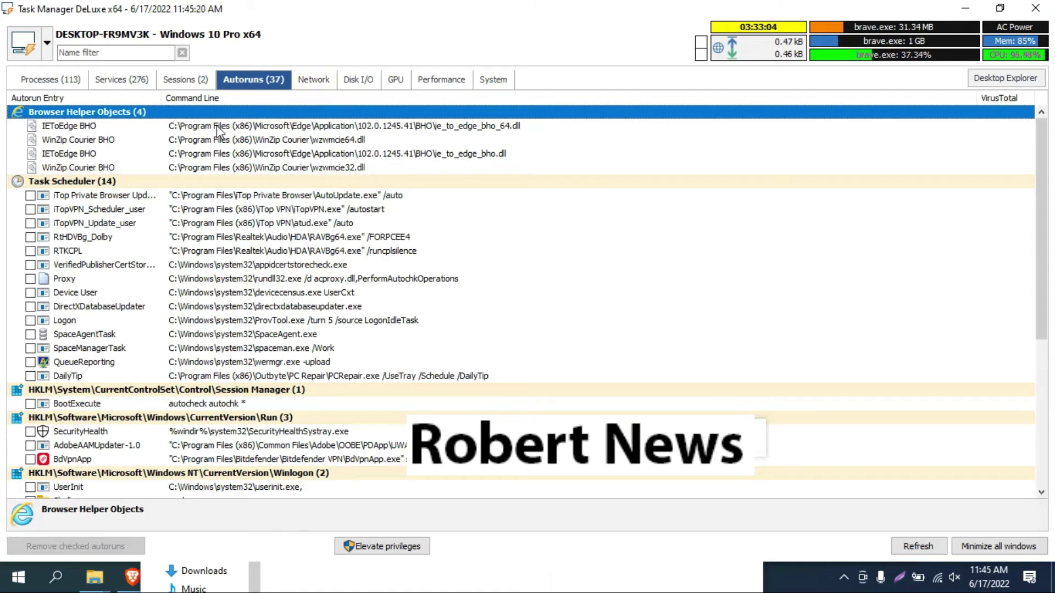
{"action": "scroll", "coordinate": [249, 203], "scroll_direction": "down", "scroll_amount": 2}
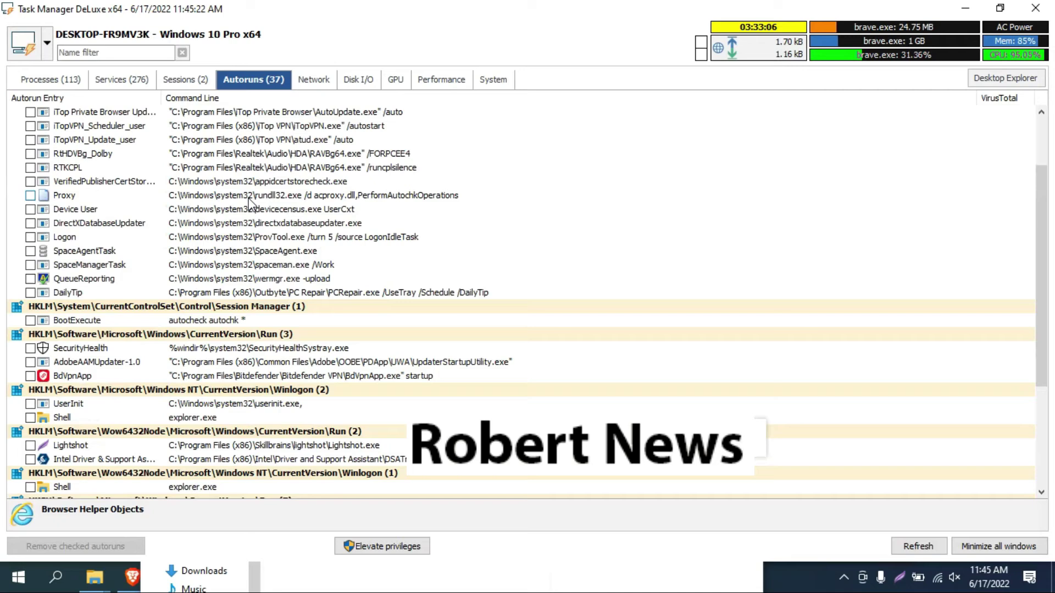
{"action": "scroll", "coordinate": [250, 201], "scroll_direction": "down", "scroll_amount": 2}
{"action": "scroll", "coordinate": [249, 203], "scroll_direction": "down", "scroll_amount": 2}
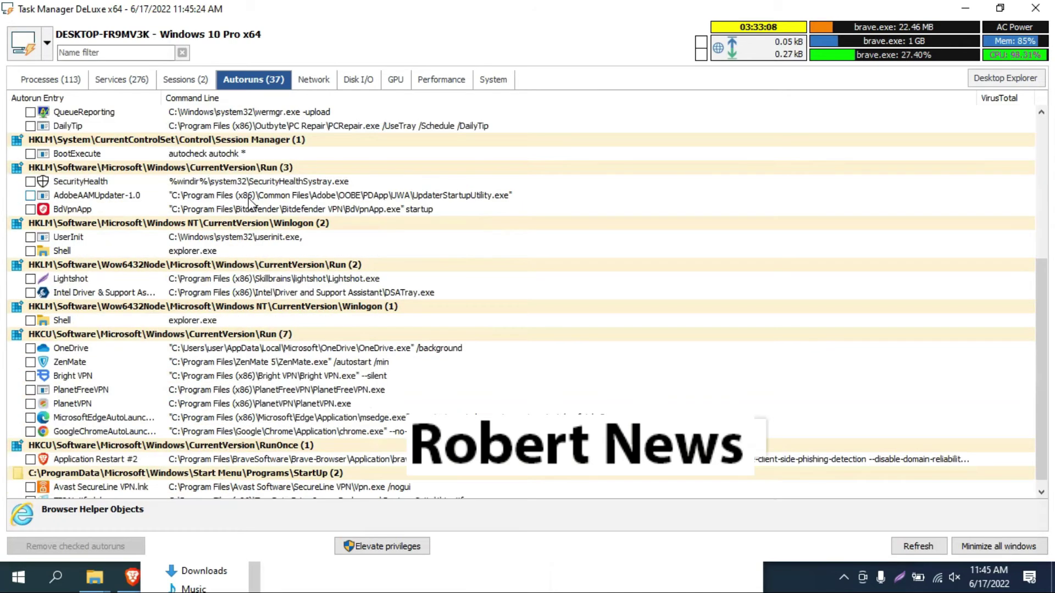
{"action": "scroll", "coordinate": [249, 202], "scroll_direction": "down", "scroll_amount": 1}
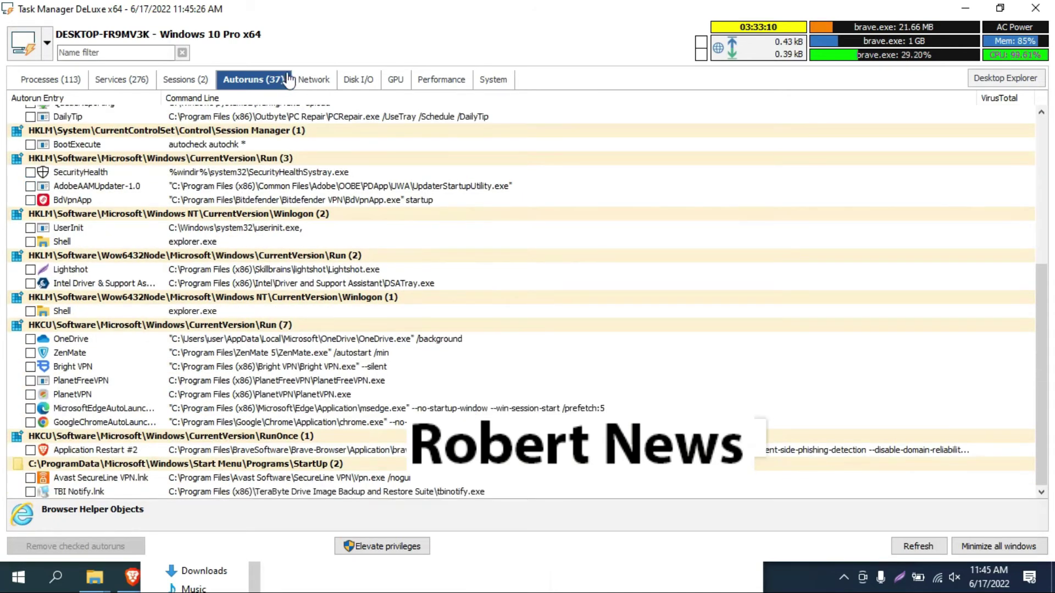
{"action": "left_click", "coordinate": [307, 82]}
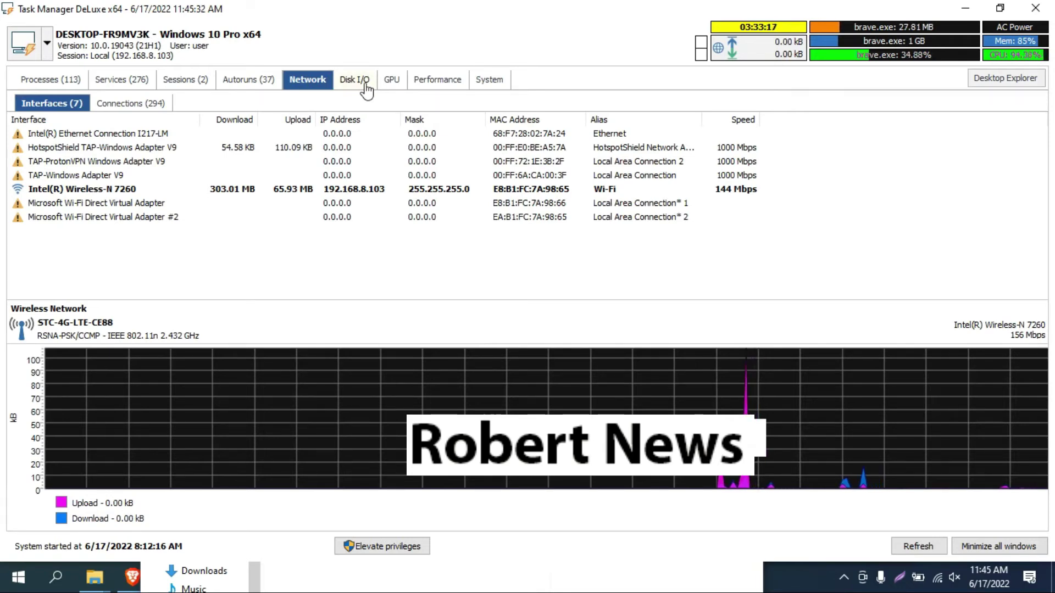
Step: View Disk I/O, GPU, Performance and System, return to Processes and open the main menu
{"action": "left_click", "coordinate": [363, 86]}
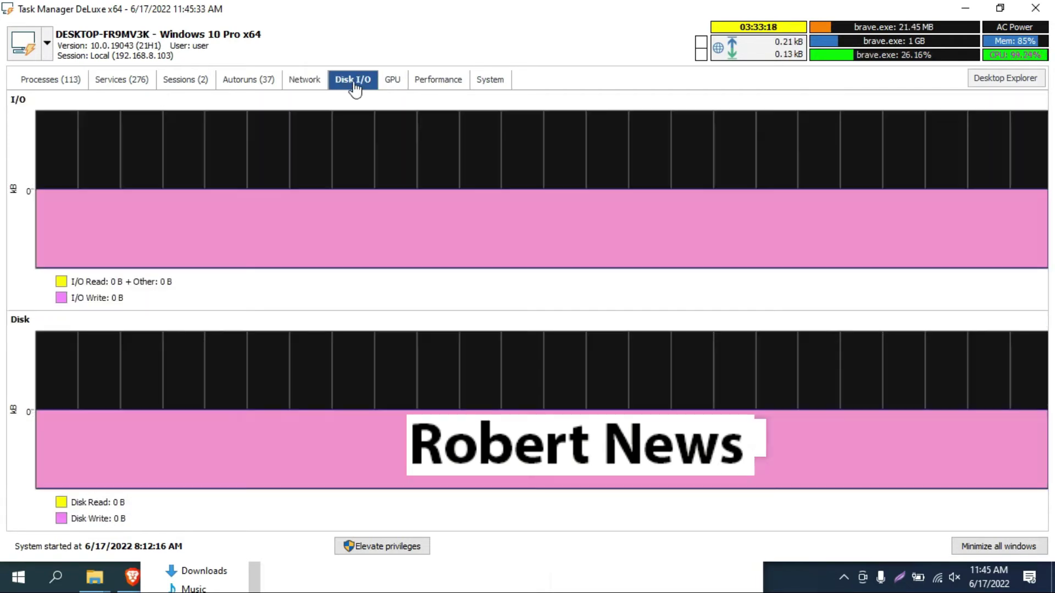
{"action": "left_click", "coordinate": [392, 83]}
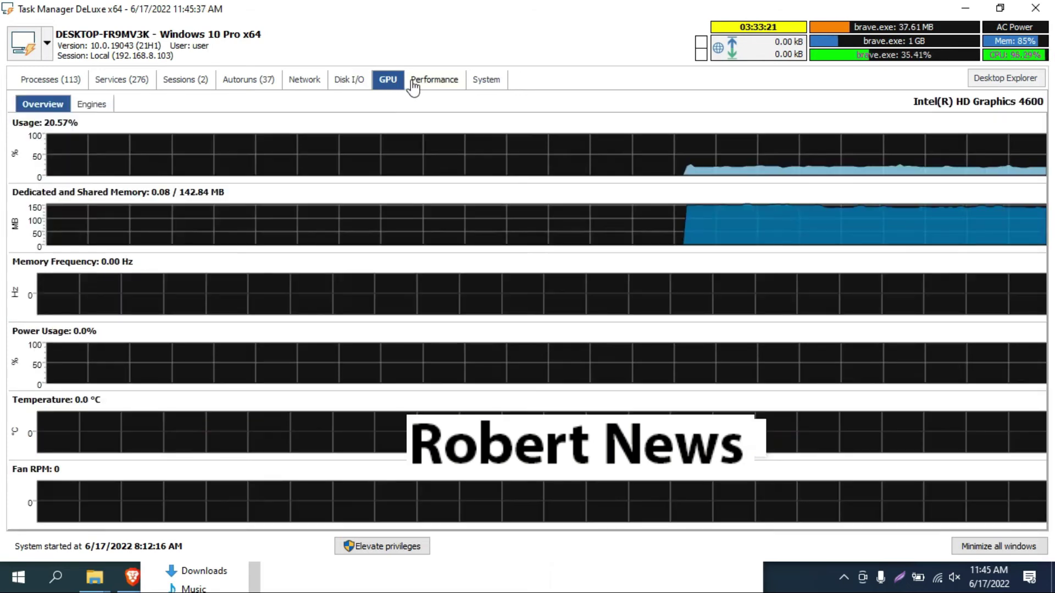
{"action": "left_click", "coordinate": [438, 80]}
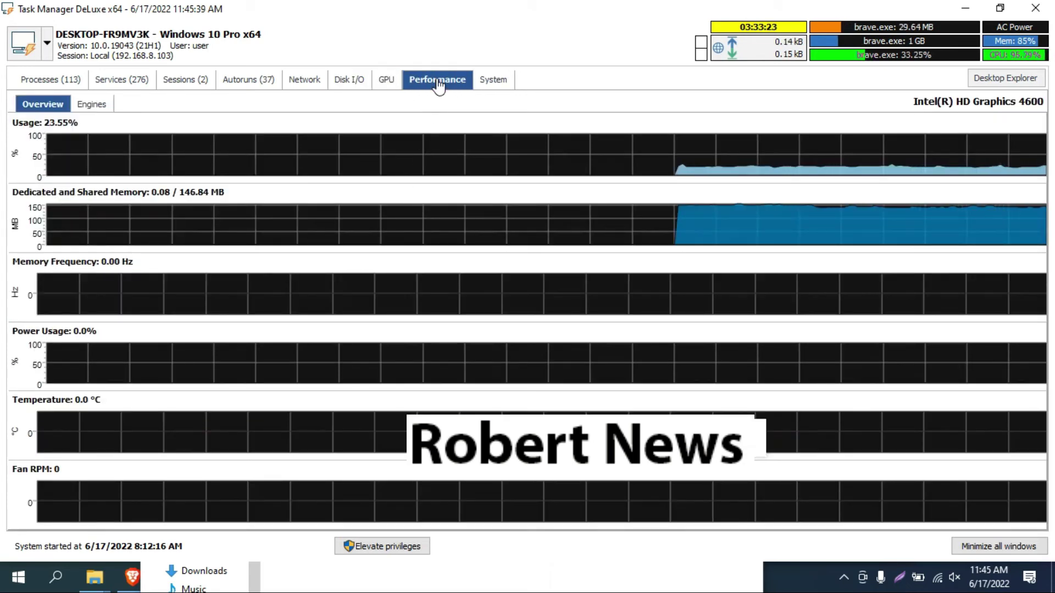
{"action": "left_click", "coordinate": [502, 83]}
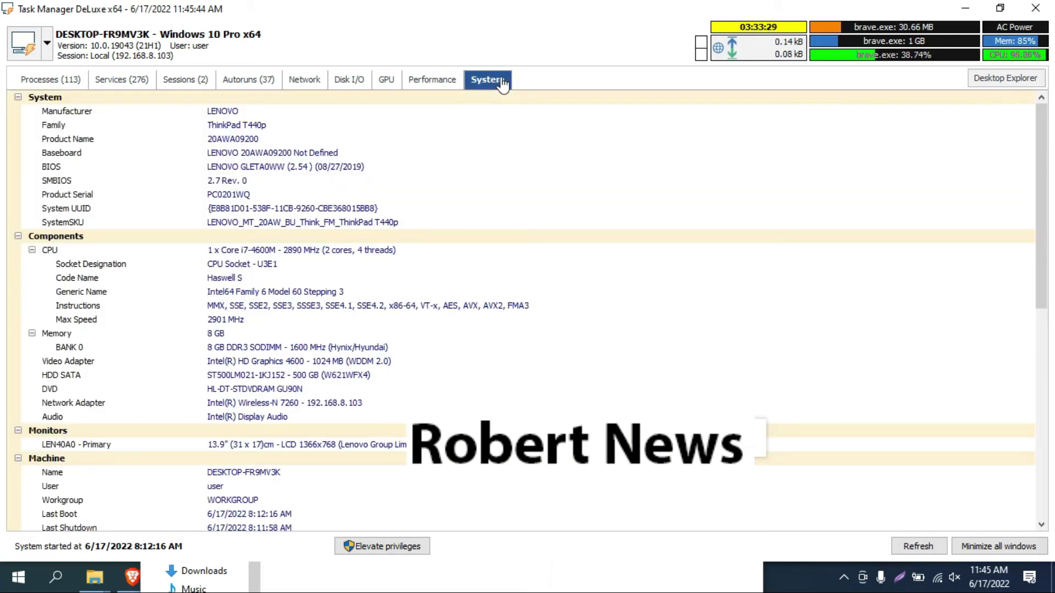
{"action": "left_click", "coordinate": [41, 86]}
{"action": "left_click", "coordinate": [47, 45]}
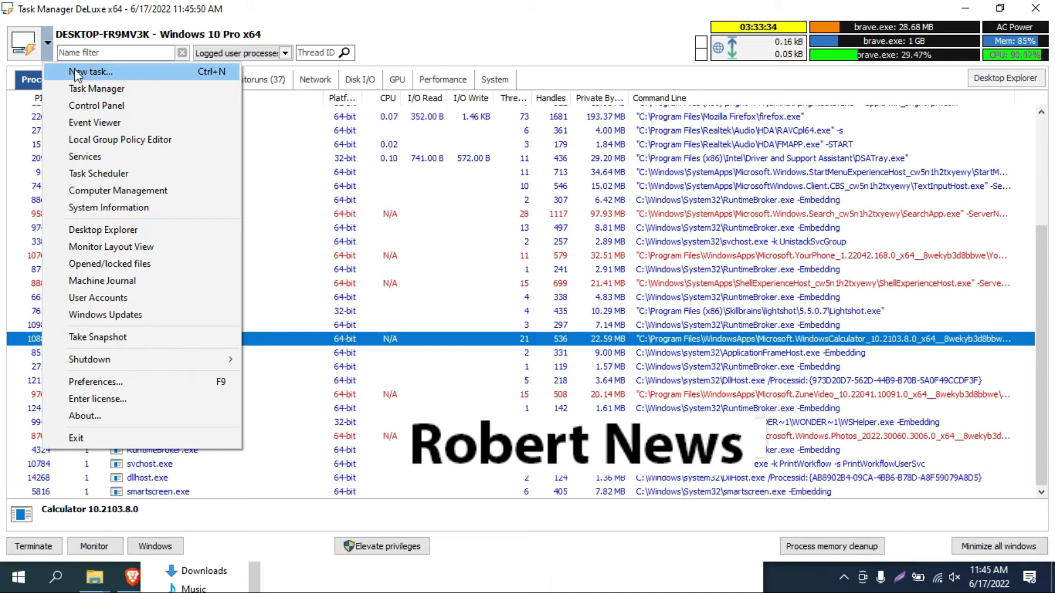
Step: View the About dialog, browse the main menu again, then run Process memory cleanup
{"action": "left_click", "coordinate": [85, 415]}
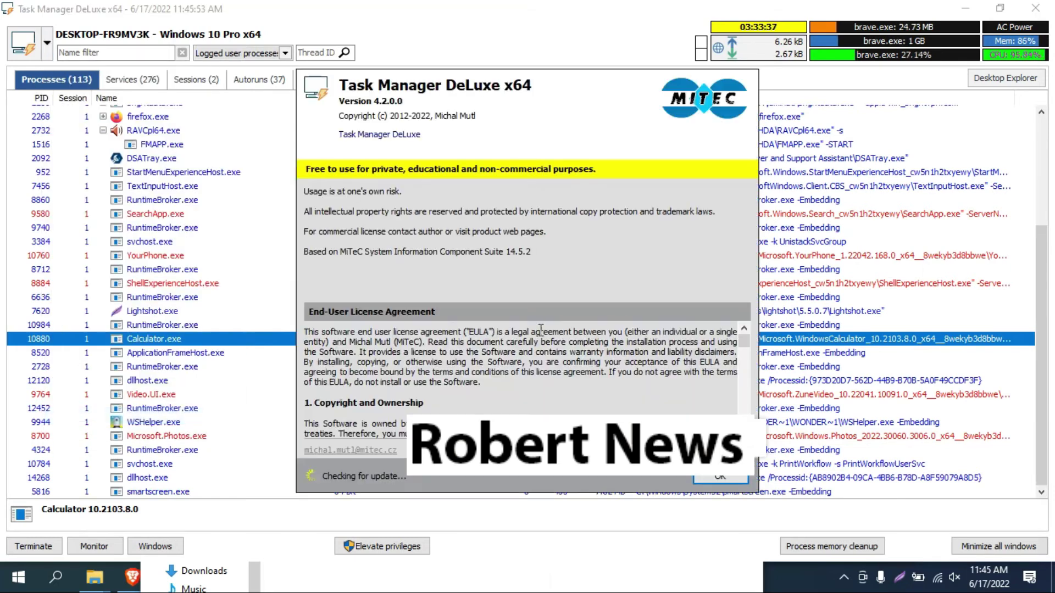
{"action": "left_click", "coordinate": [722, 480]}
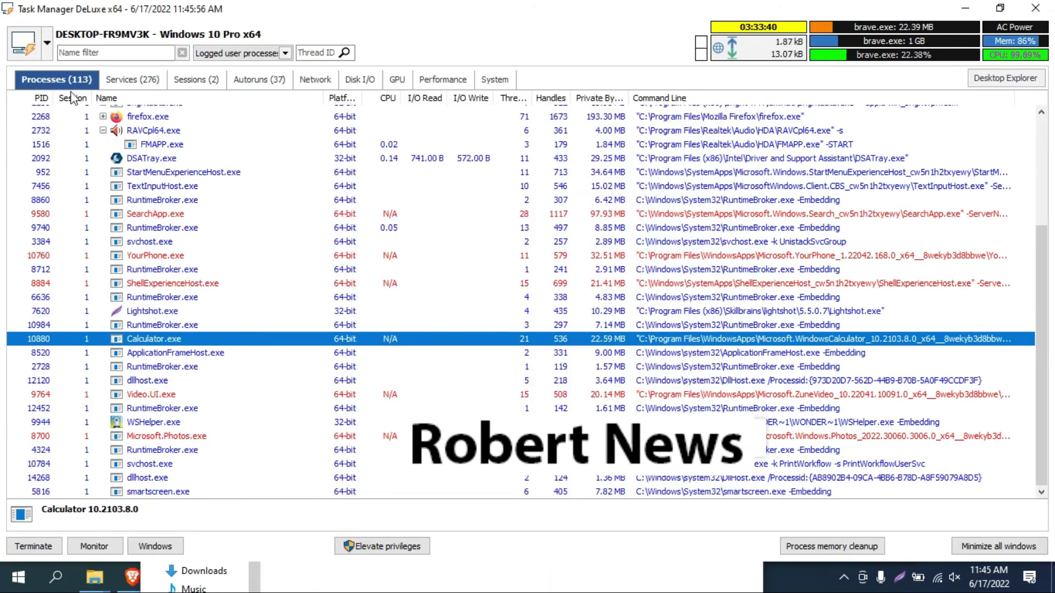
{"action": "left_click", "coordinate": [25, 43]}
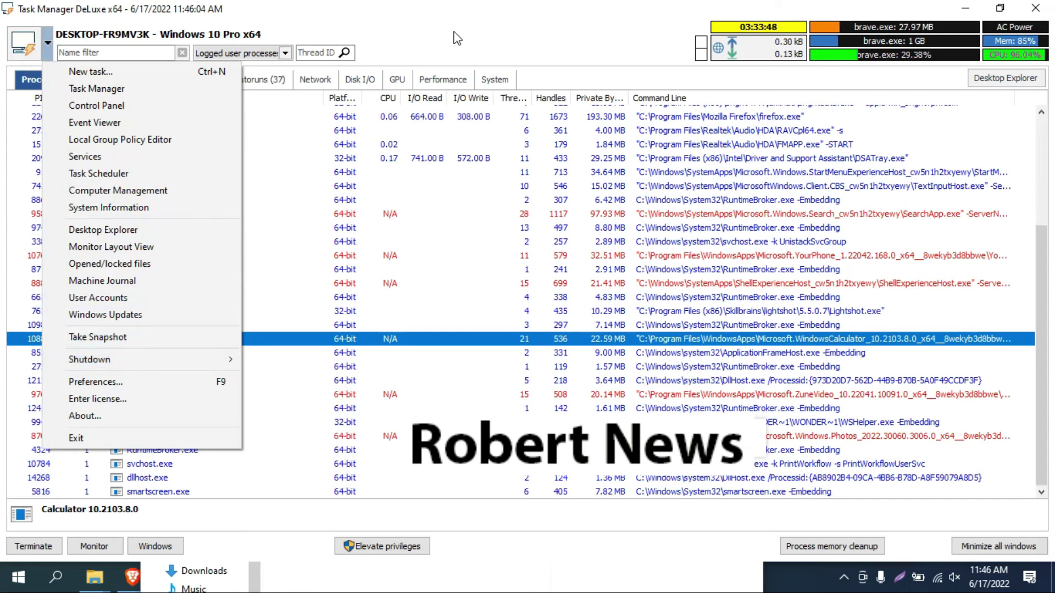
{"action": "left_click", "coordinate": [504, 7]}
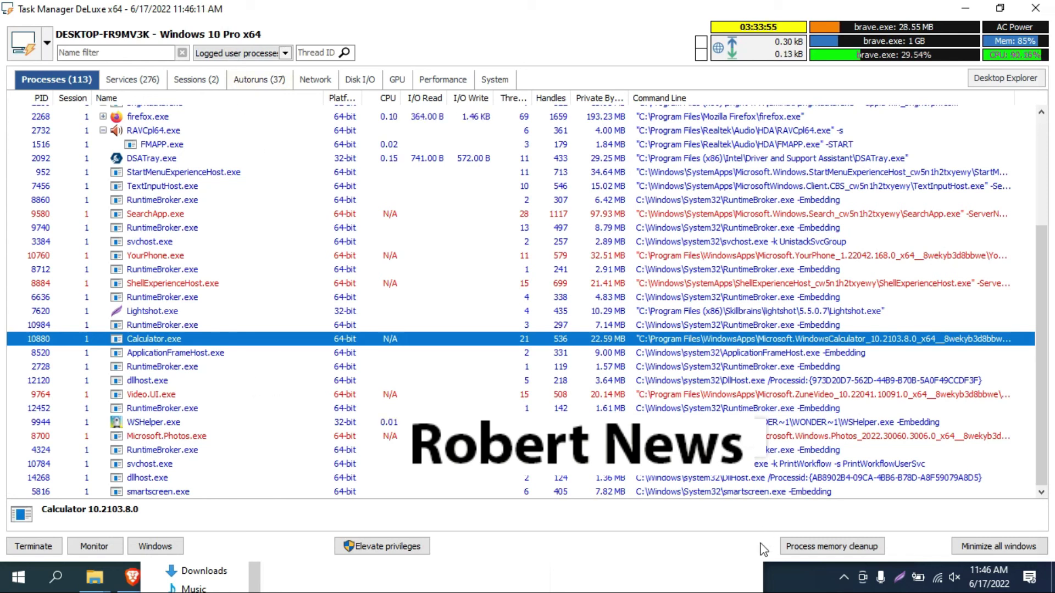
{"action": "left_click", "coordinate": [861, 546]}
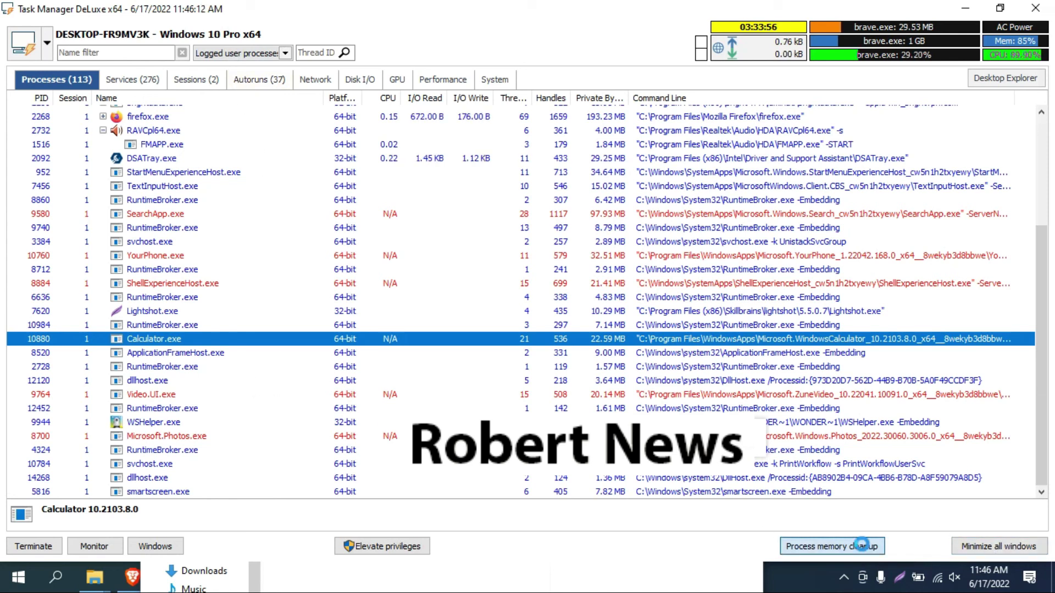